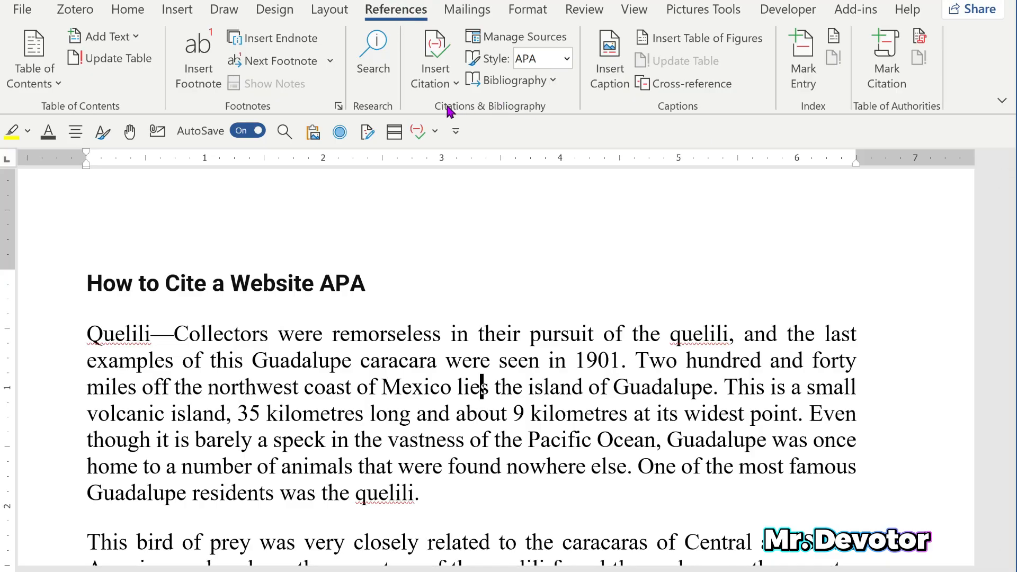
- Set the document's citation style to APA Sixth Edition
left_click(569, 56)
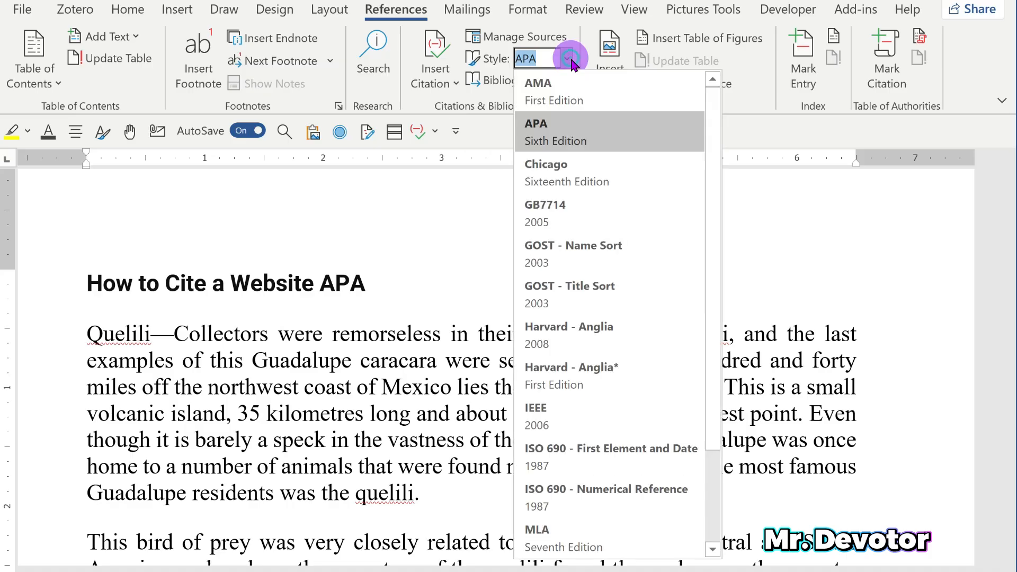
left_click(539, 137)
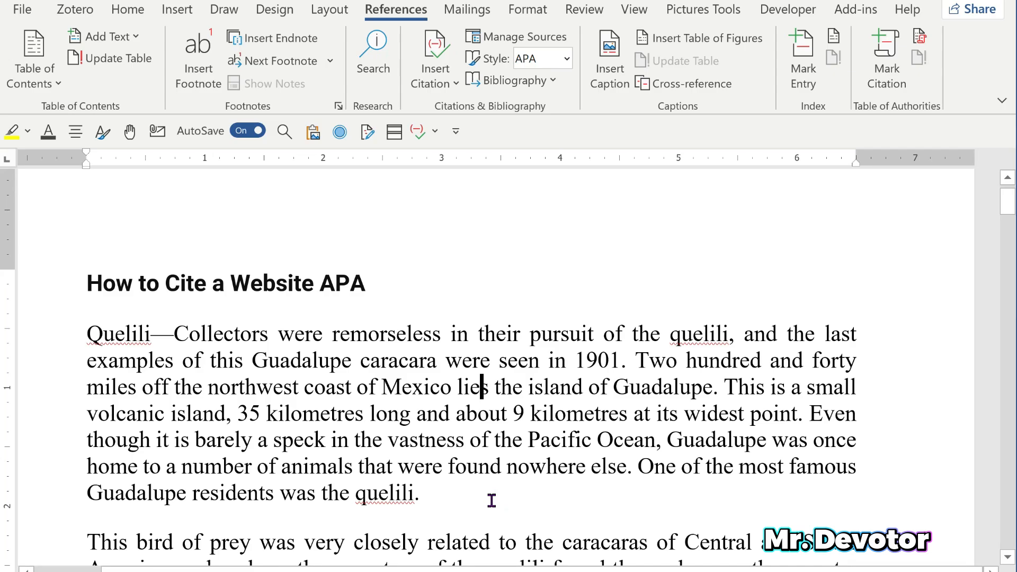
- At the end of the first paragraph, start a new citation source of type Web site
left_click(444, 492)
scroll(445, 490, "down", 1)
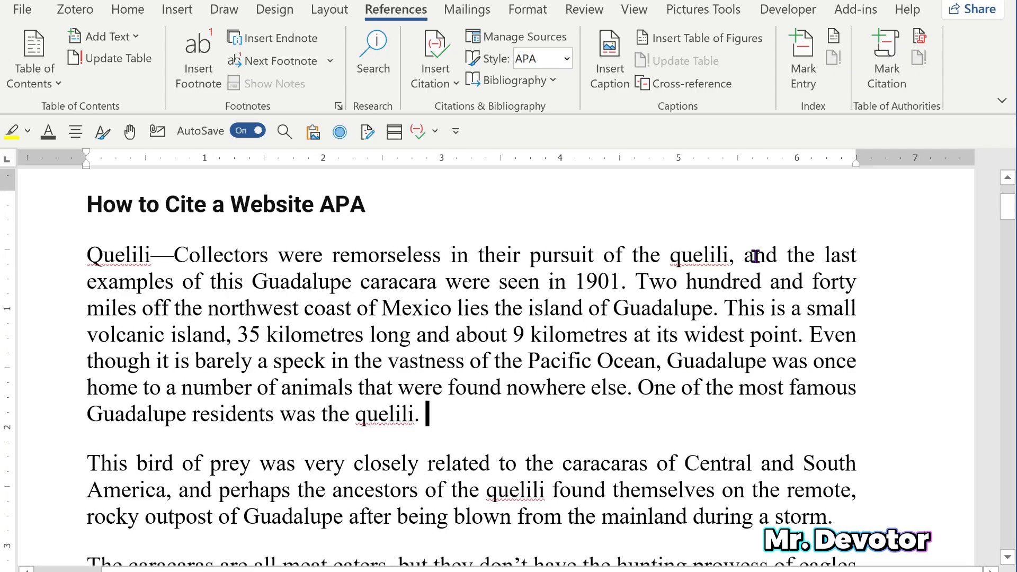
left_click(398, 15)
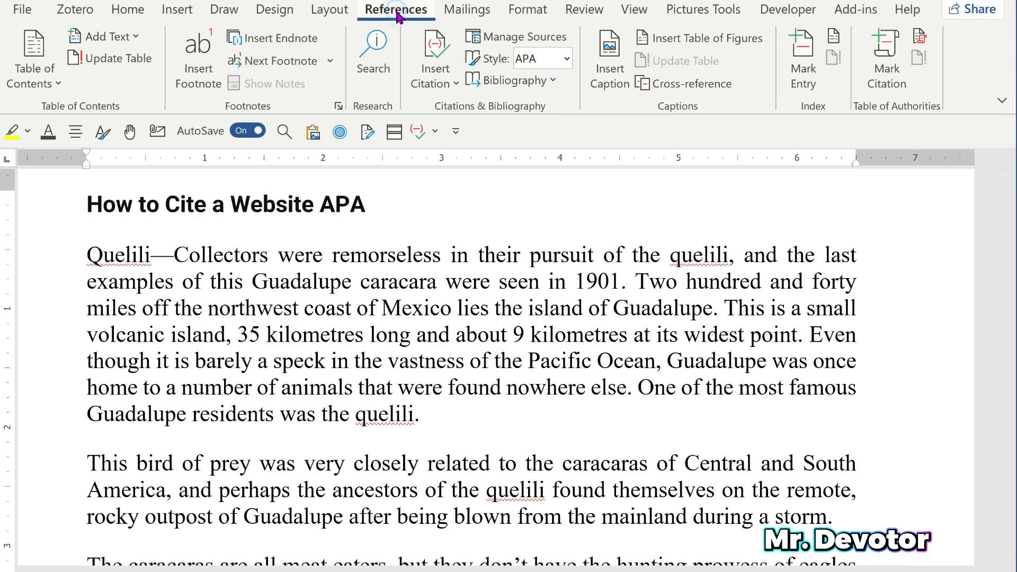
left_click(457, 85)
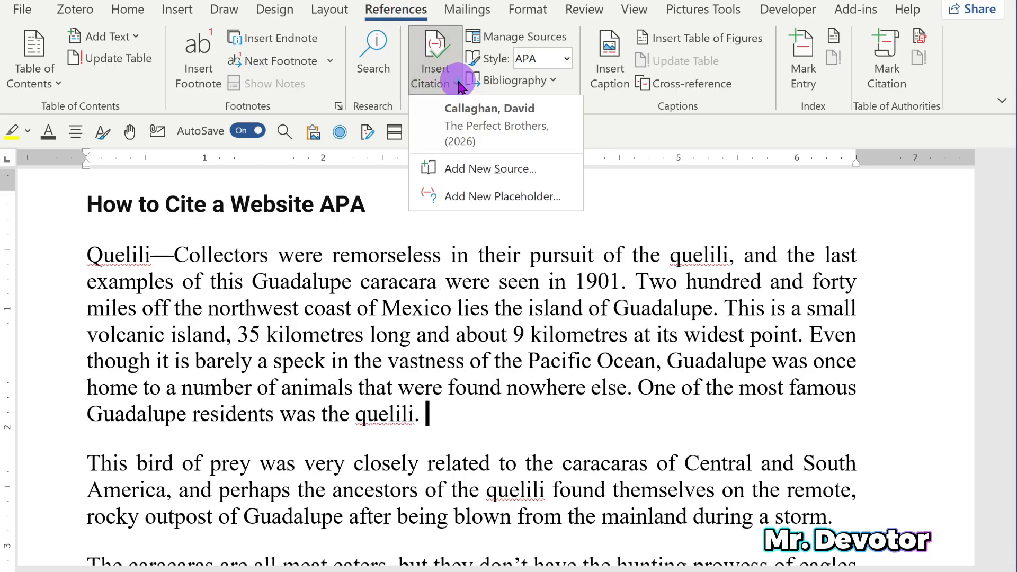
left_click(463, 169)
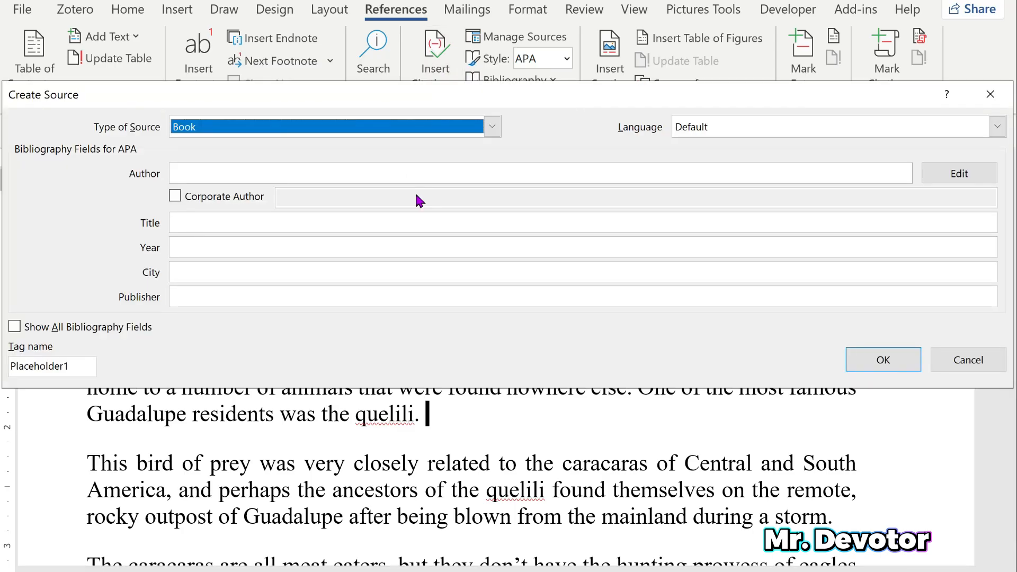
left_click(492, 127)
scroll(225, 200, "down", 2)
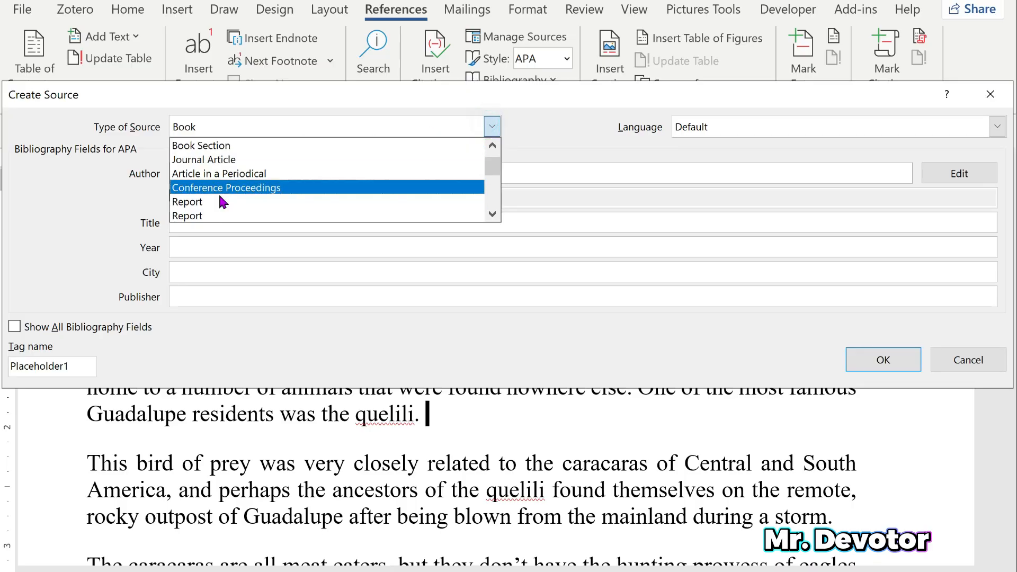
left_click(193, 200)
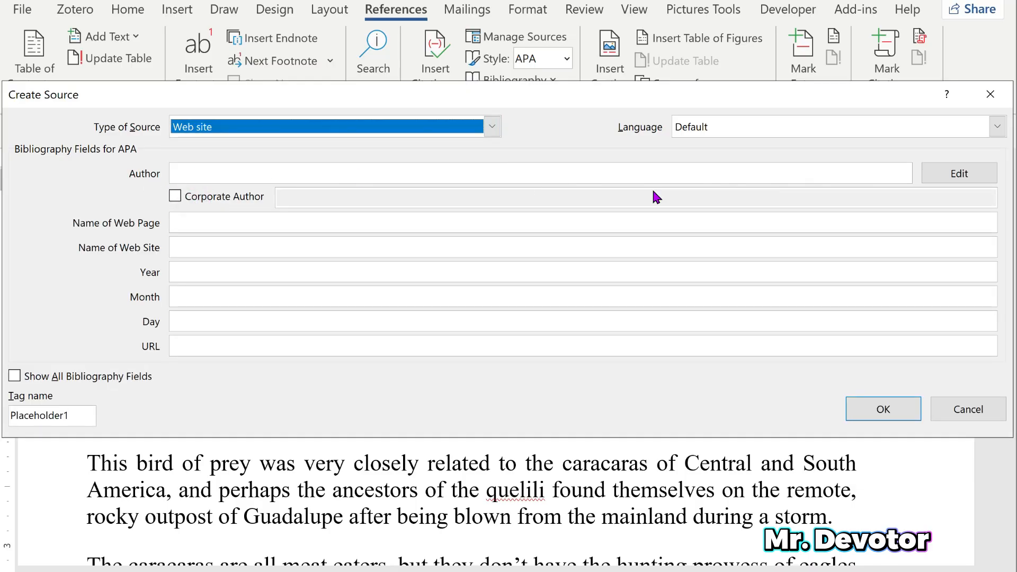
- Add a personal author to the website source by entering the author's last and first name
left_click(964, 177)
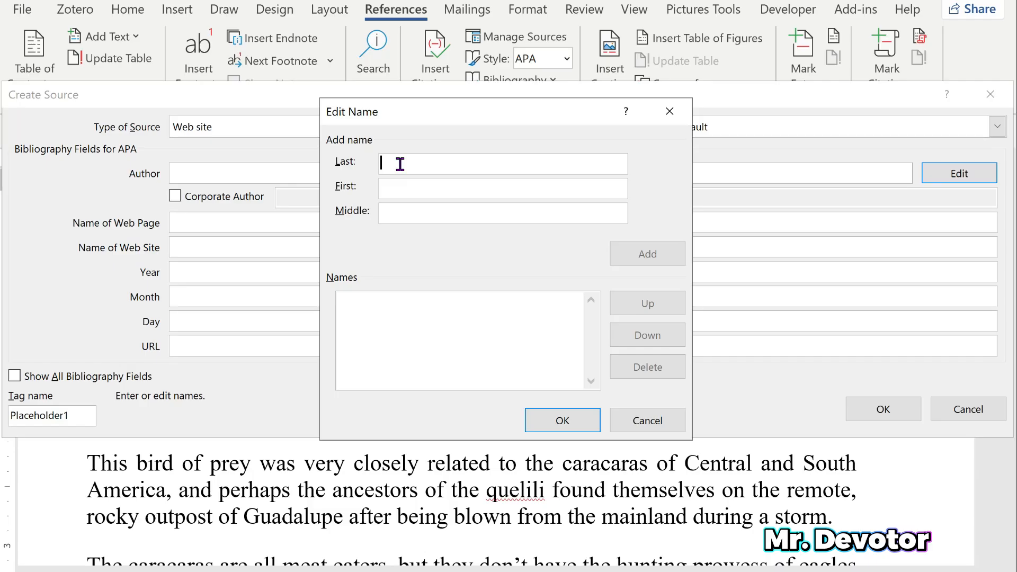
type("M")
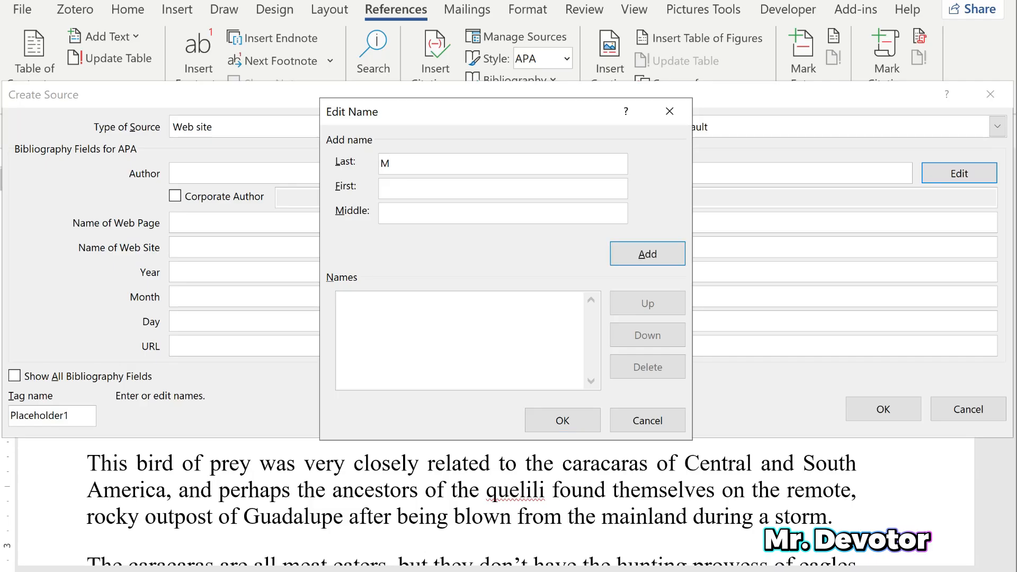
key("BackSpace")
type("Jordans")
left_click(415, 188)
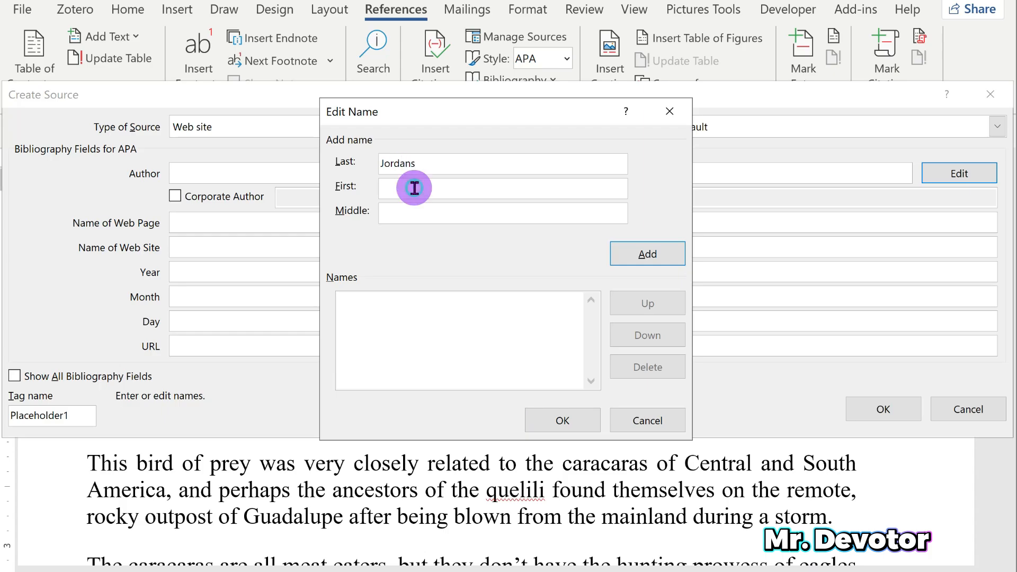
type("Mar")
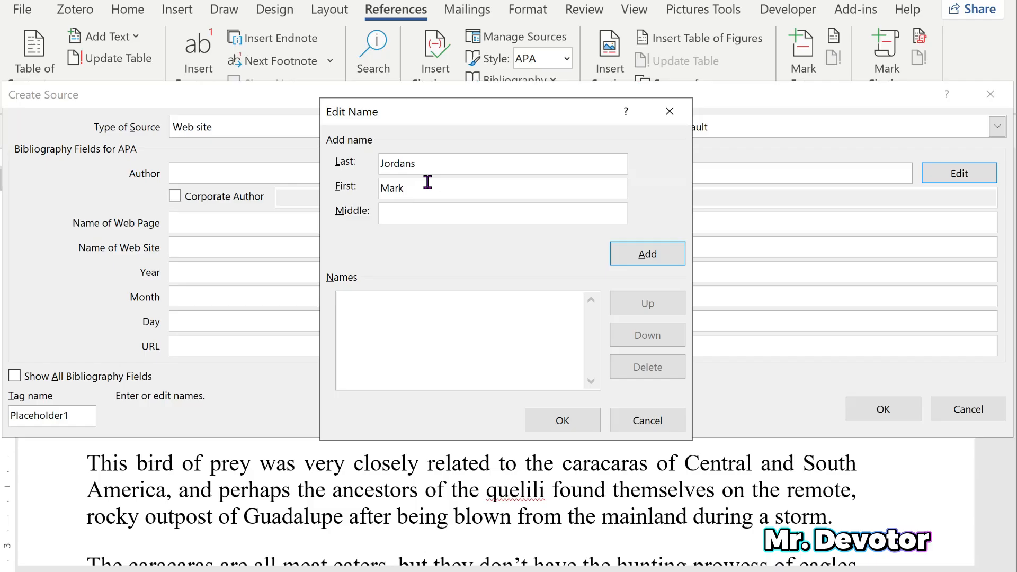
type("k")
left_click(647, 254)
left_click(561, 421)
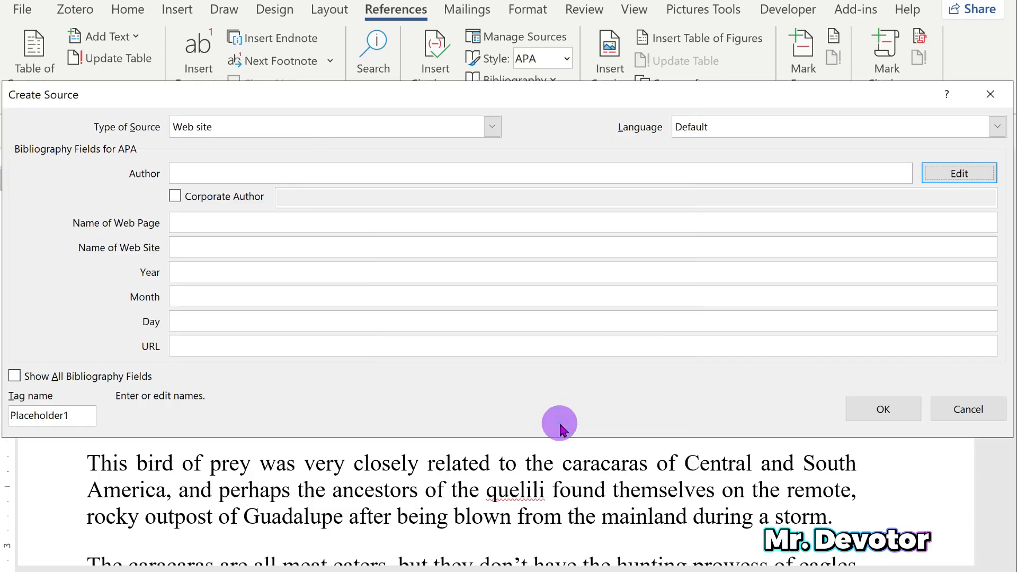
- Switch the source to a corporate author and enter BBC as its name
left_click(175, 197)
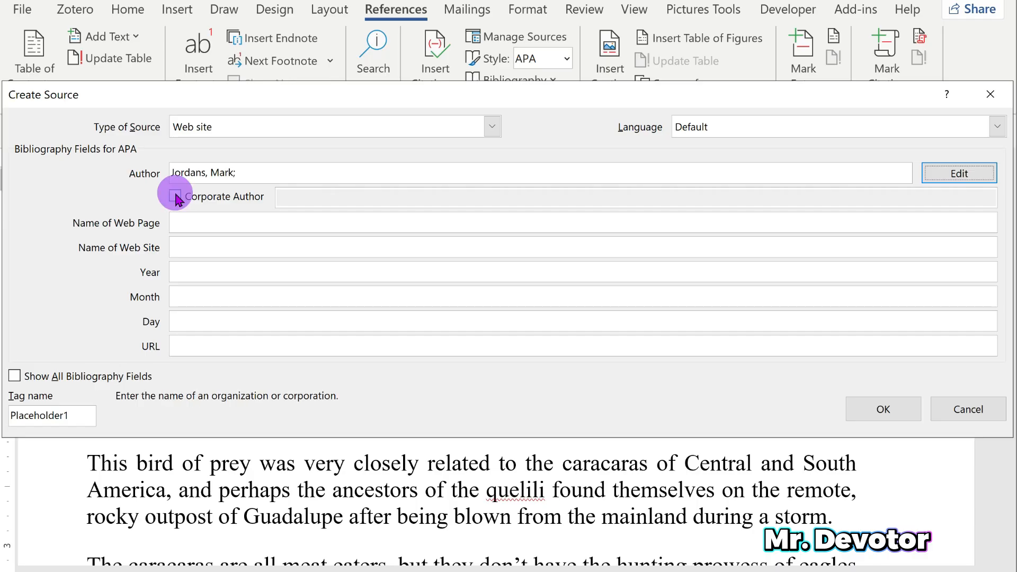
left_click_drag(350, 197, 257, 198)
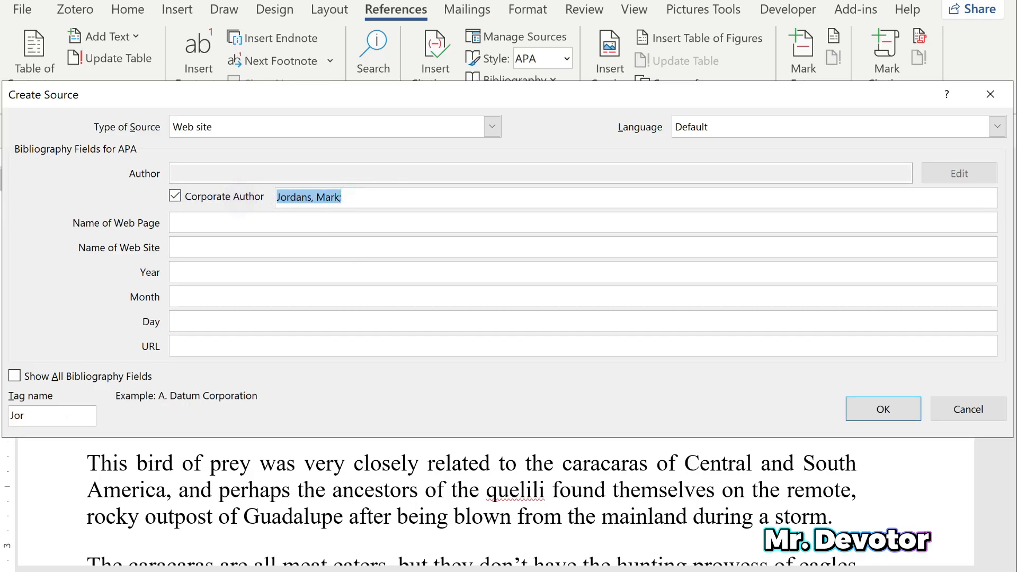
type("BBC")
- Enter "Best Understanding about Sleep Hygiene" as the name of the source's web page
left_click(255, 229)
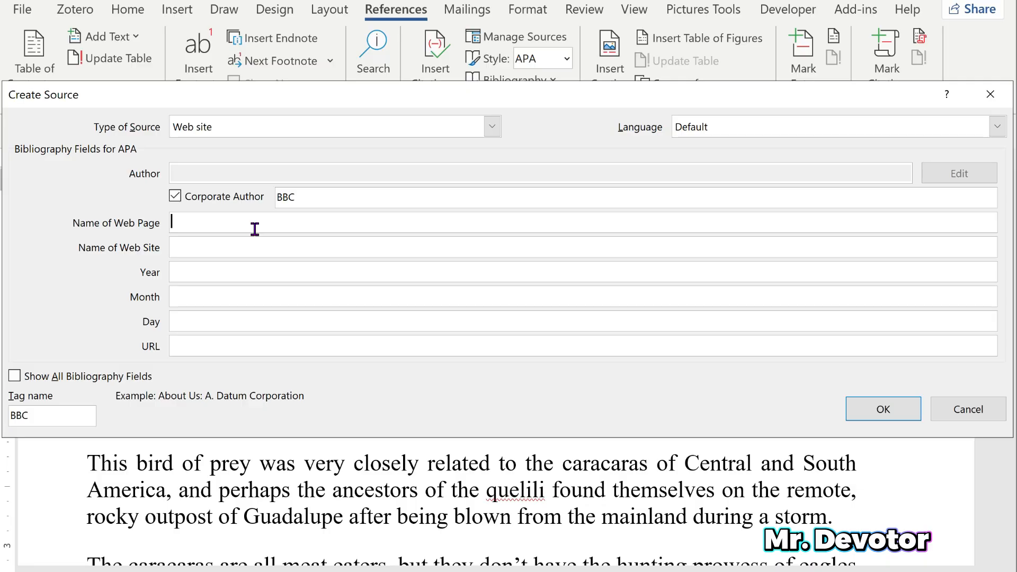
type("Best Understanding about Slee")
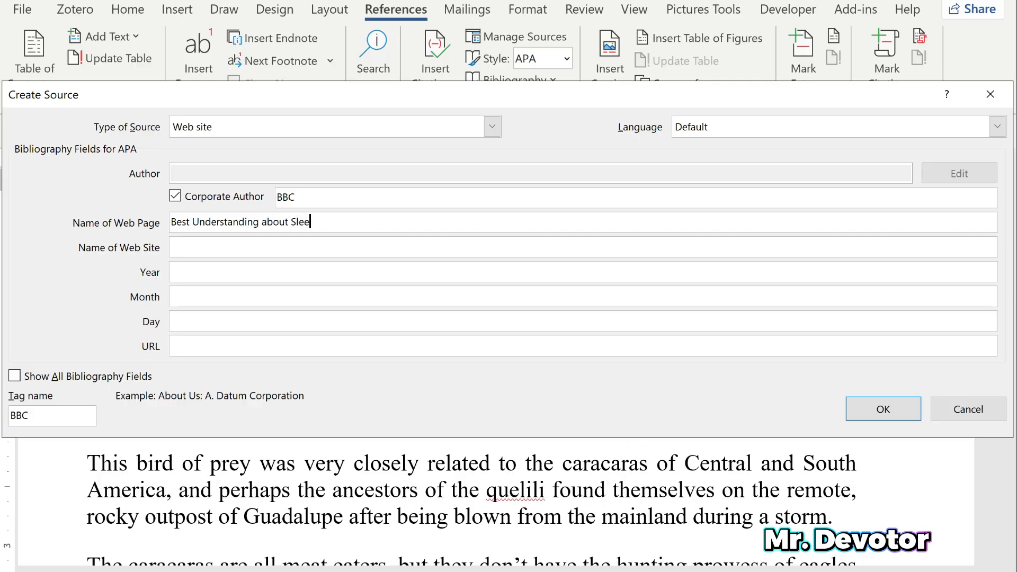
type("p Hygiene")
- Enter "BBC Clinic" as the name of the source's web site
left_click(213, 249)
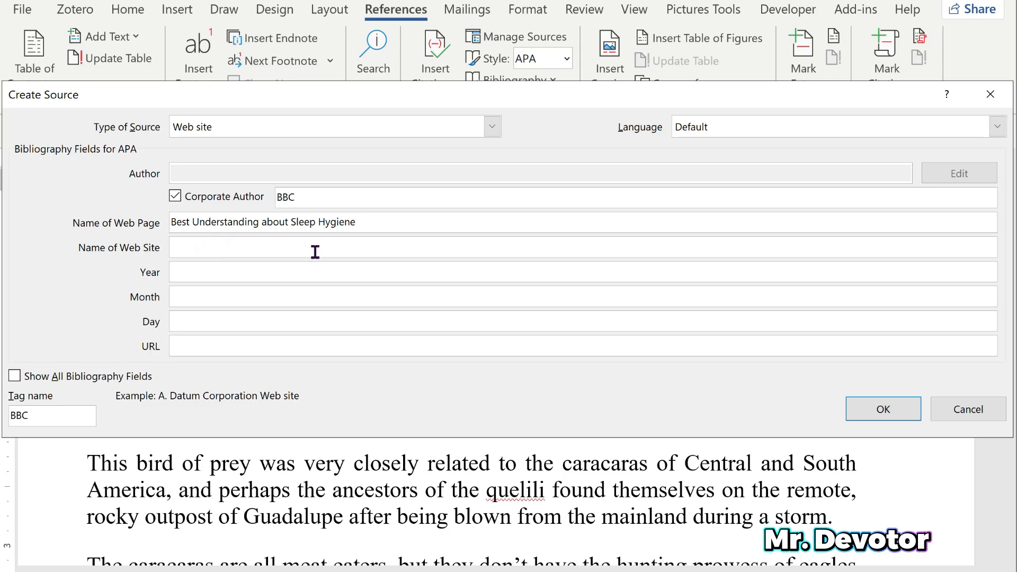
type("BBC Clinic")
- Set the source's publication date to year 2026, month July and day 25
left_click(192, 271)
type("20")
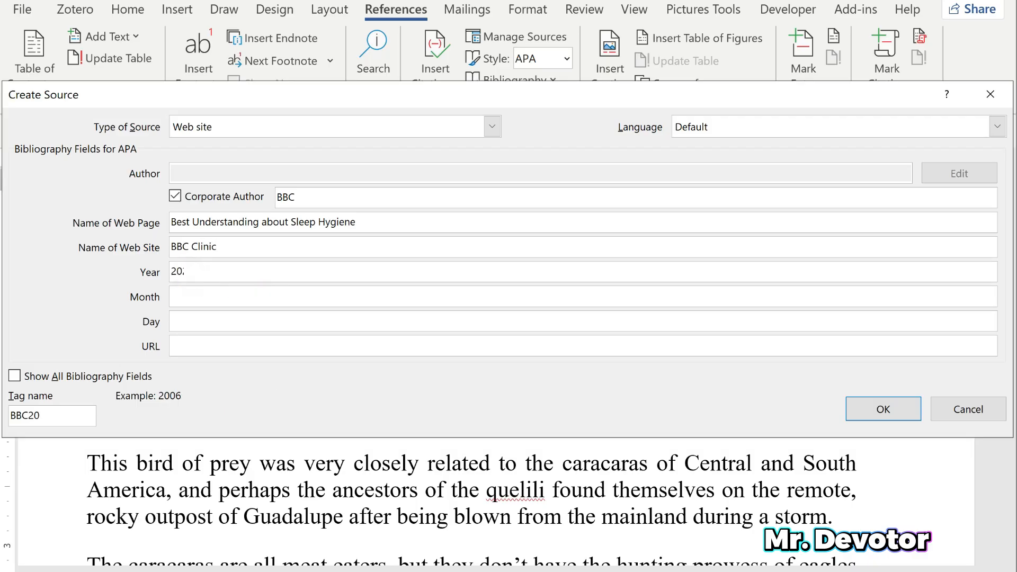
type("26")
left_click(239, 297)
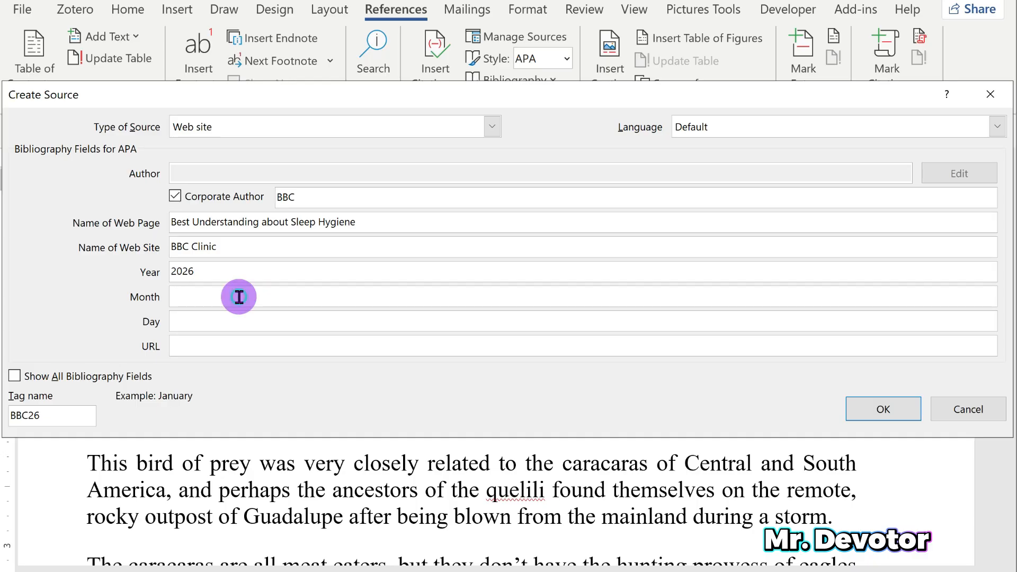
type("July")
left_click(222, 319)
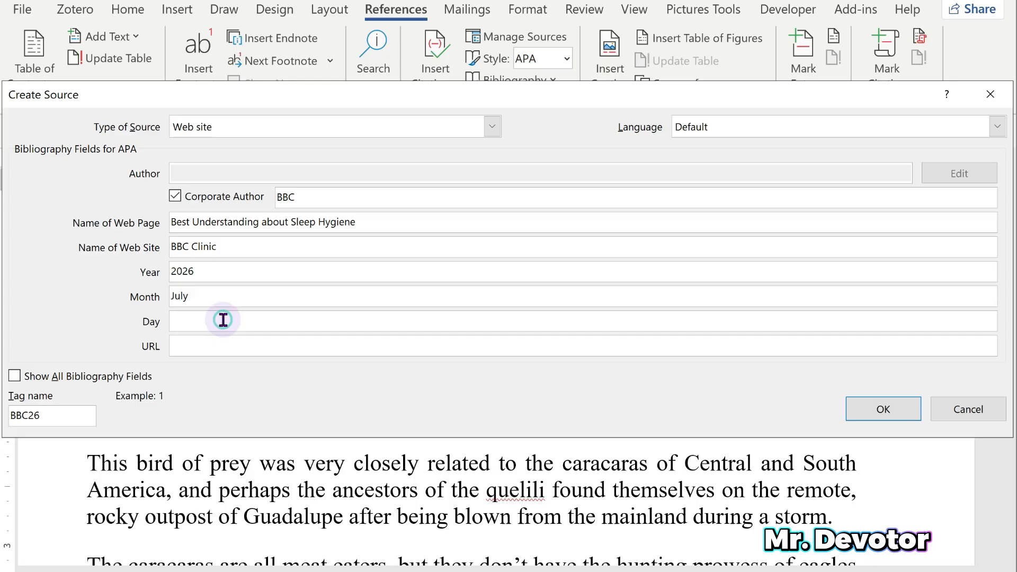
type("25")
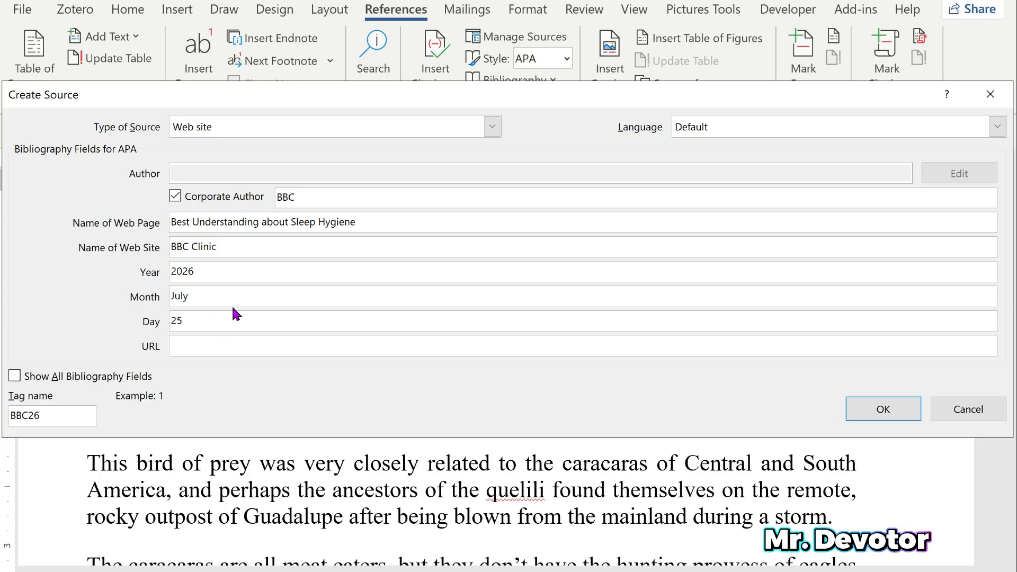
- Copy the bbc.com heavy-periods article's address from the browser into the source's URL and save the source to insert its citation
key("alt+Tab")
left_click(812, 15)
key("ctrl+c")
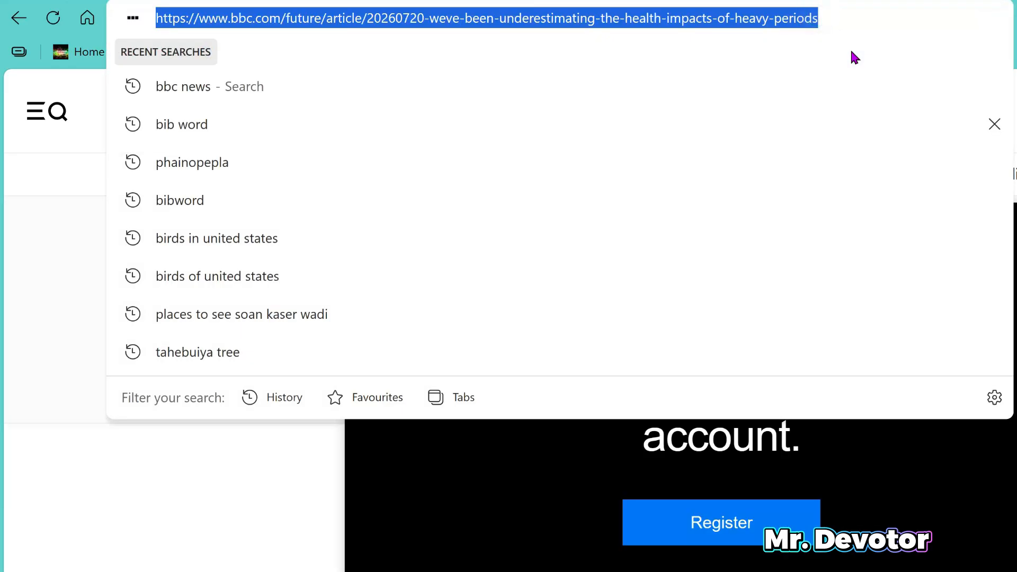
key("alt+Tab")
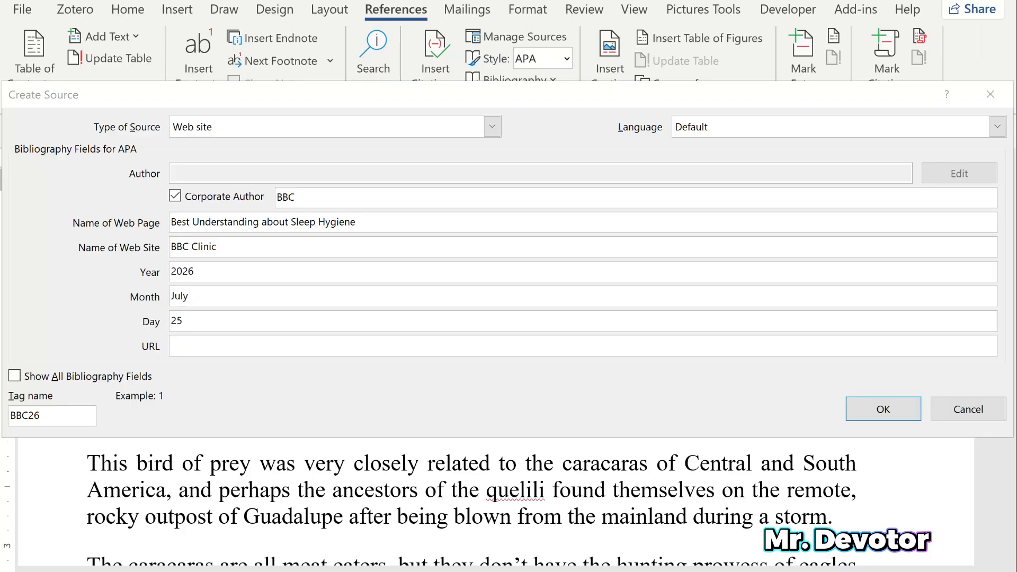
left_click(193, 343)
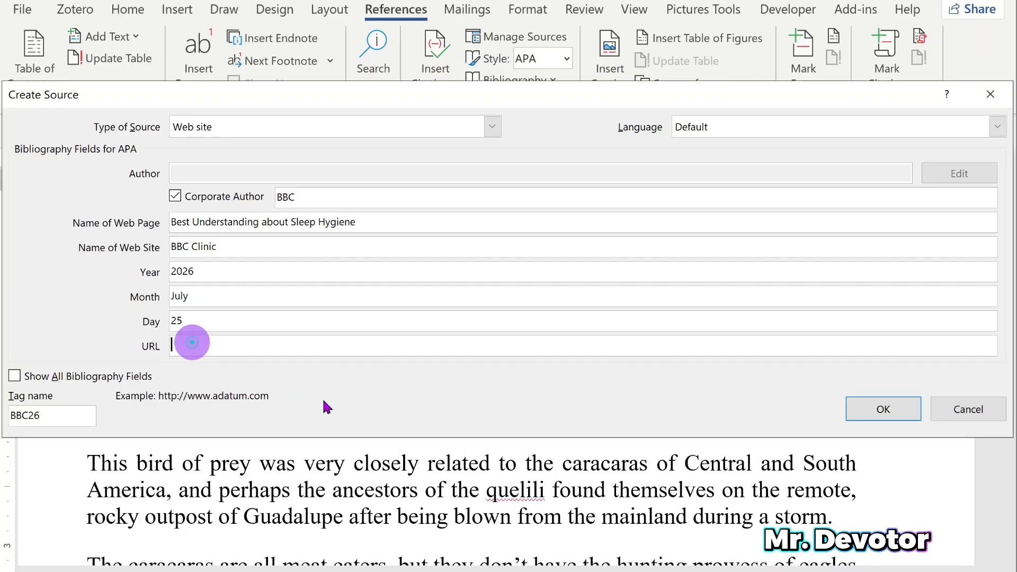
key("ctrl+v")
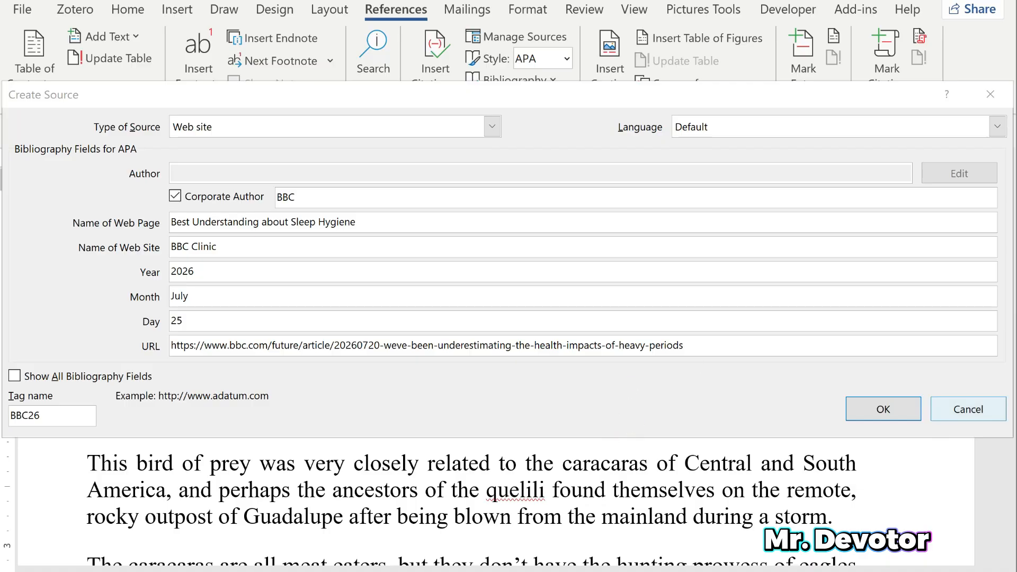
left_click(883, 409)
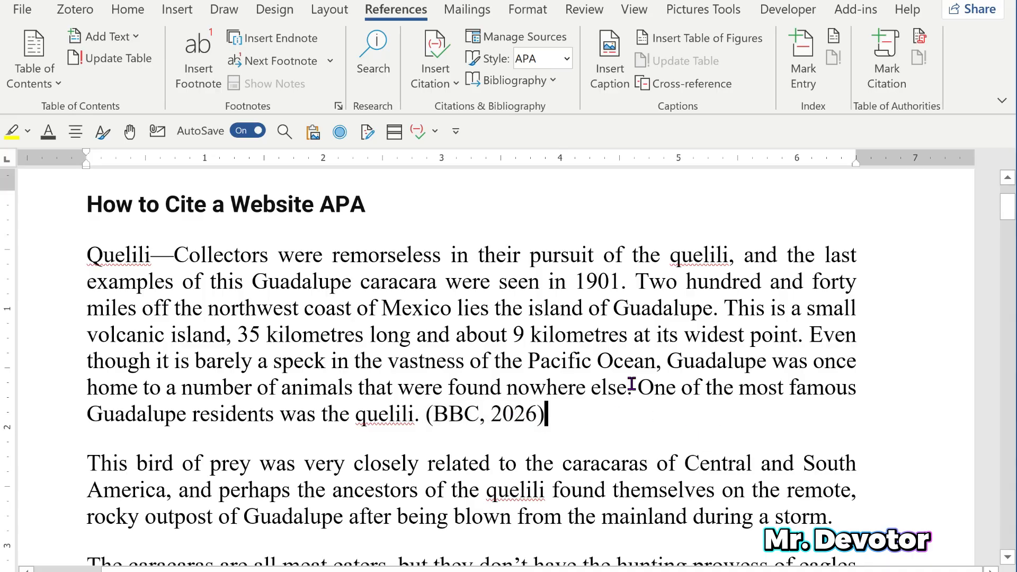
- Insert the built-in References bibliography on the empty line below the document's last paragraph
scroll(649, 365, "down", 2)
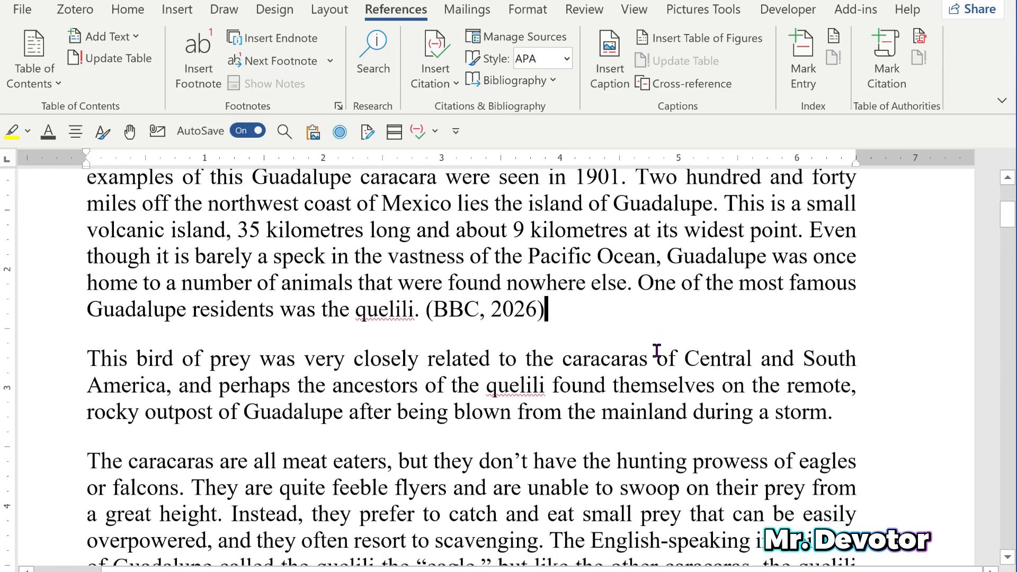
scroll(657, 350, "down", 10)
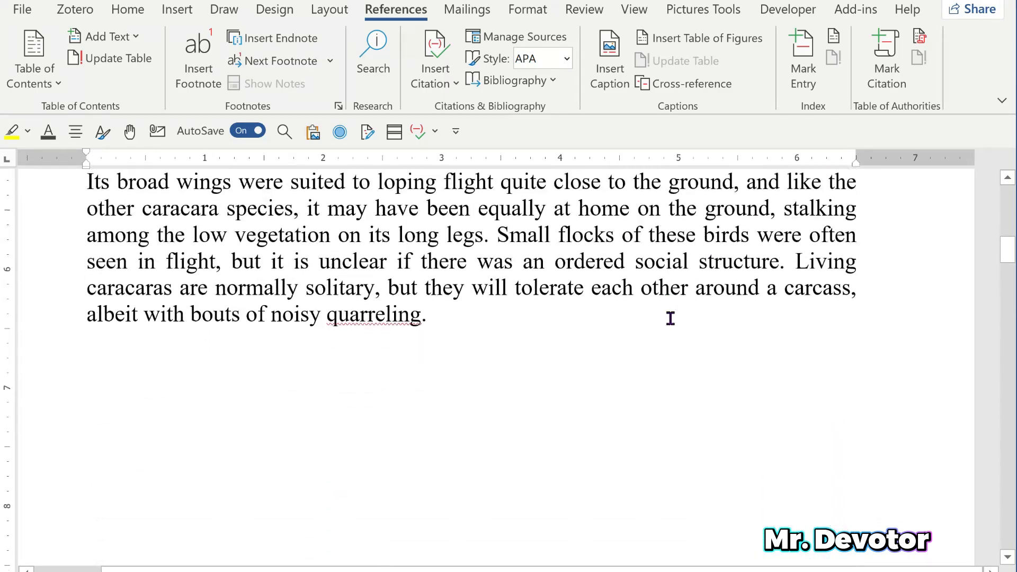
scroll(670, 319, "down", 1)
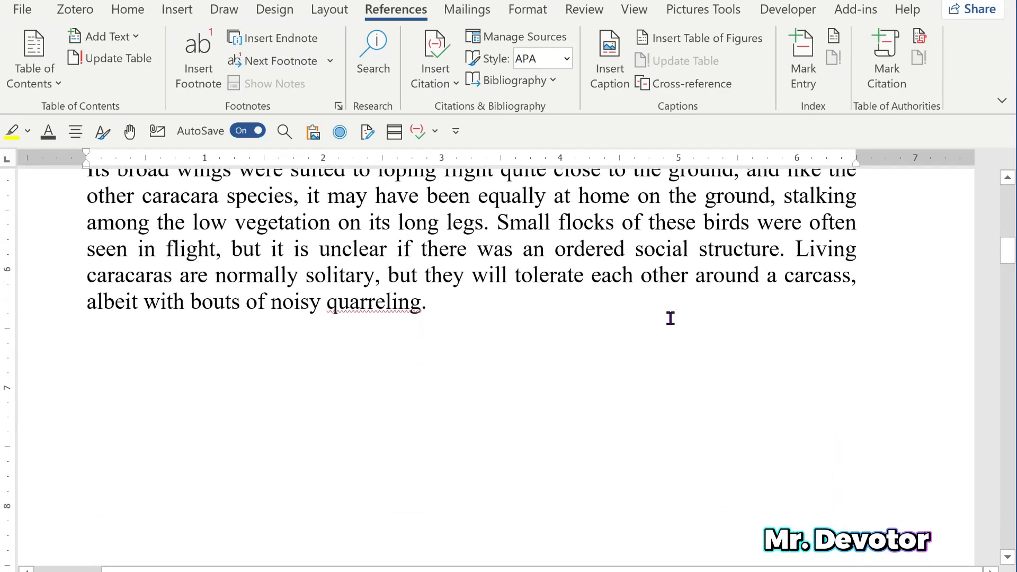
left_click(317, 352)
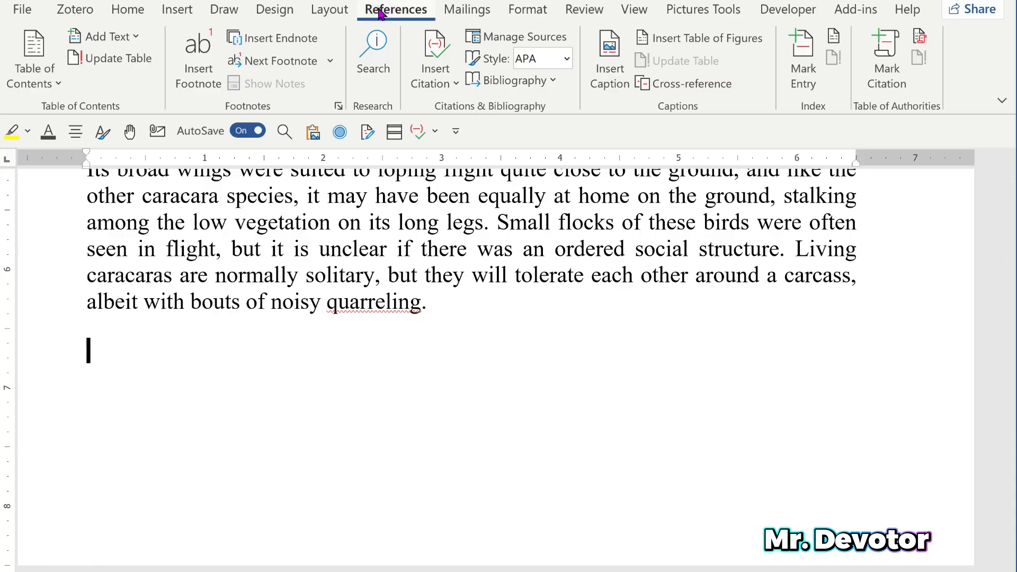
left_click(550, 79)
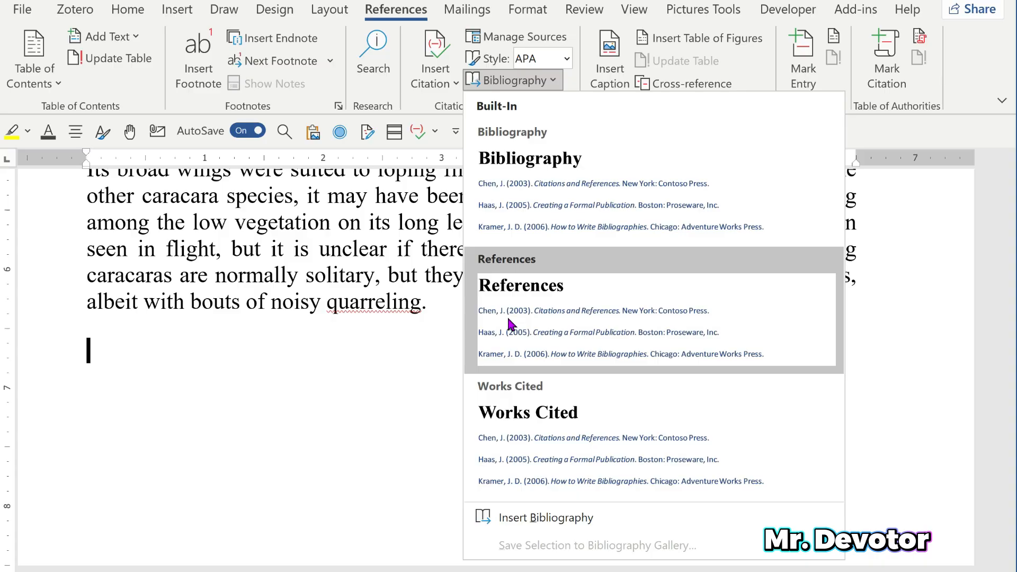
left_click(506, 315)
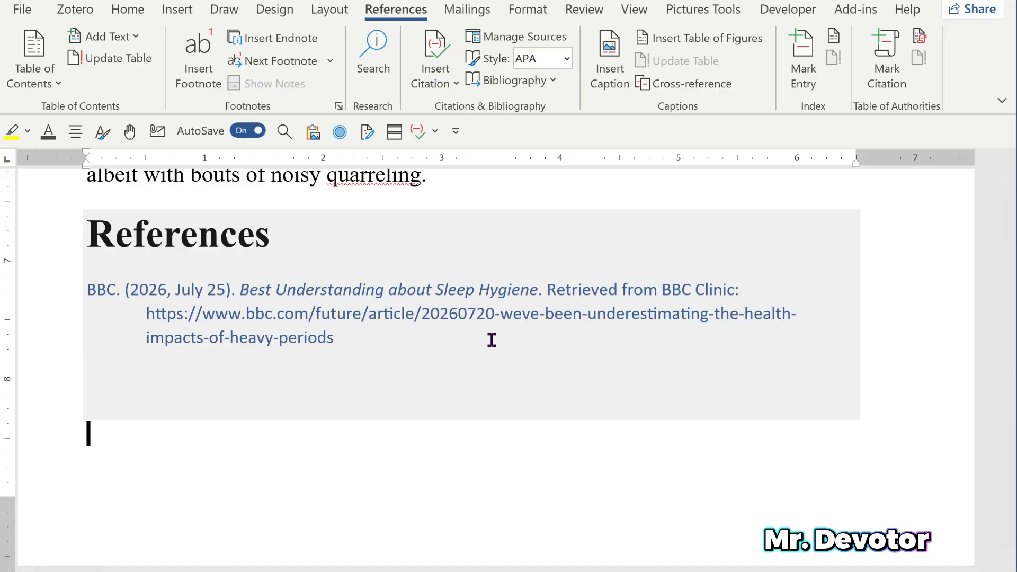
- Update the bibliography field under the References heading
right_click(452, 298)
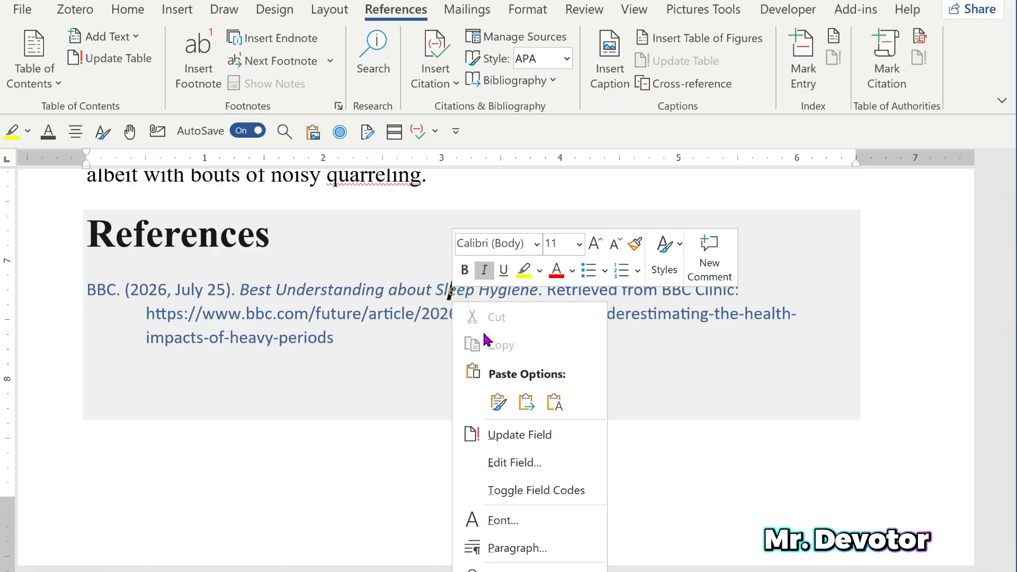
left_click(513, 438)
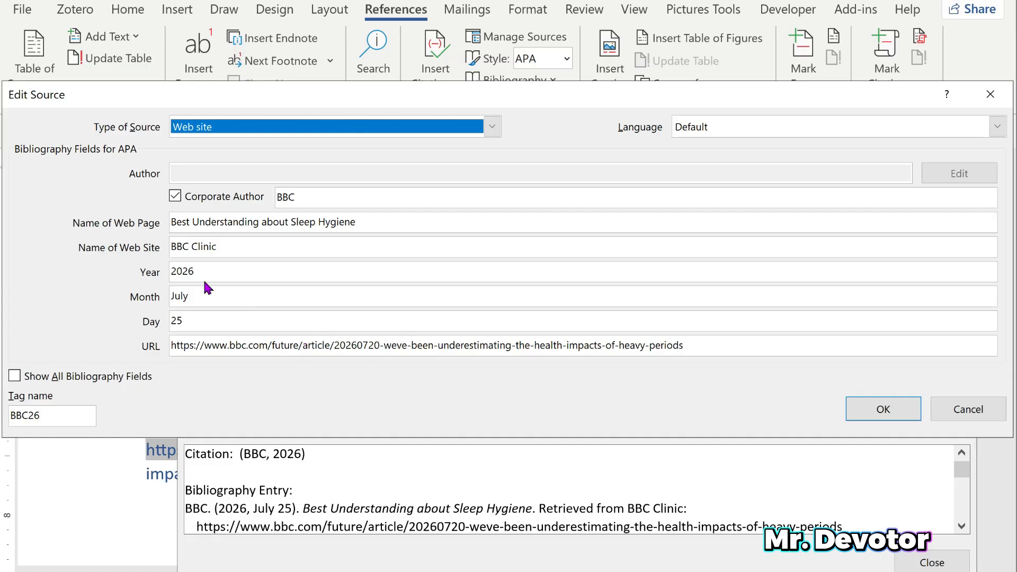
- Clear the BBC source's year, month and day, updating both the master list and the current document with the changes
left_click(151, 278)
key("BackSpace")
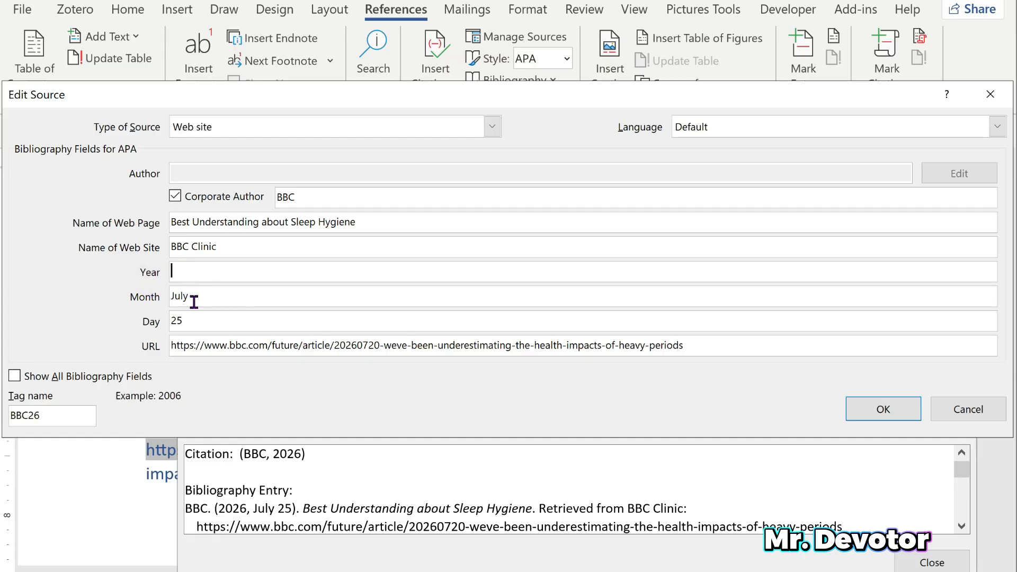
left_click(153, 296)
key("BackSpace")
left_click(186, 321)
key("BackSpace")
key("BackSpace")
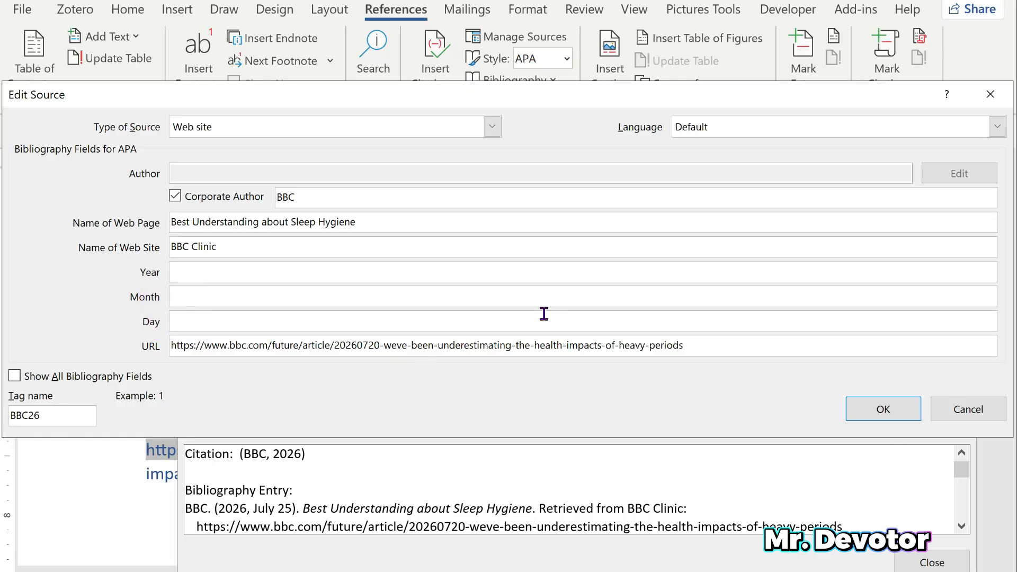
left_click(890, 408)
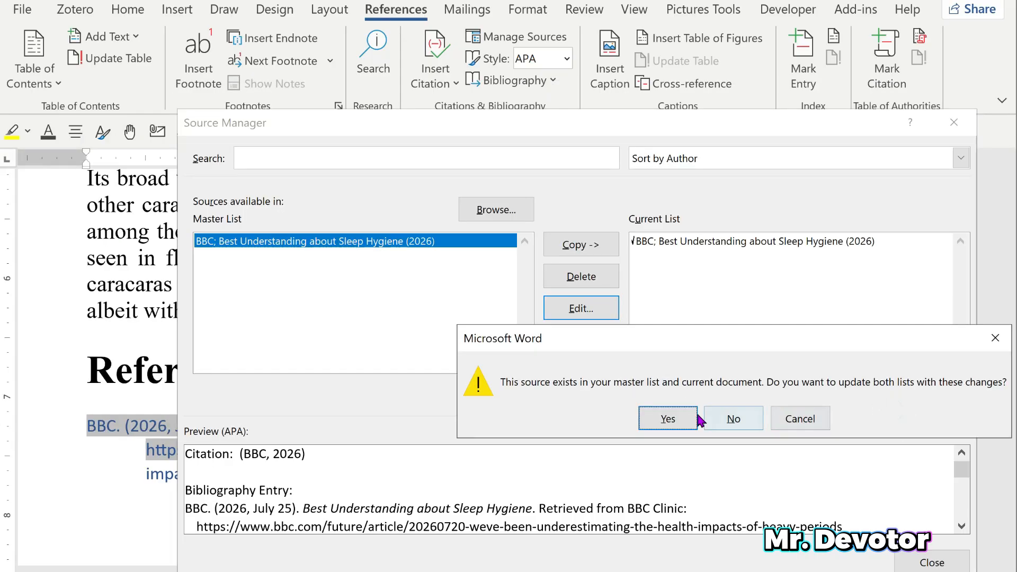
left_click(662, 421)
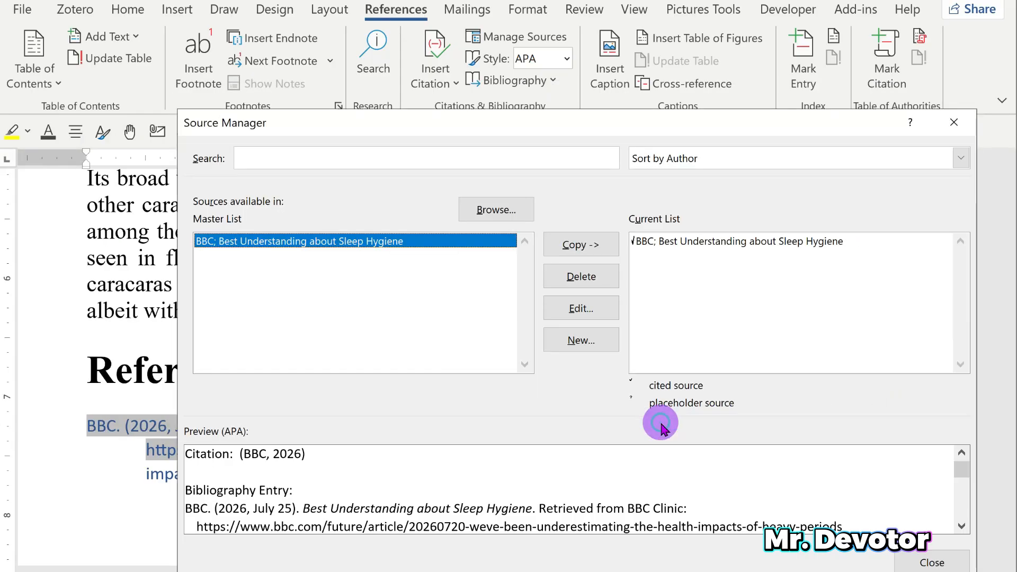
left_click(952, 122)
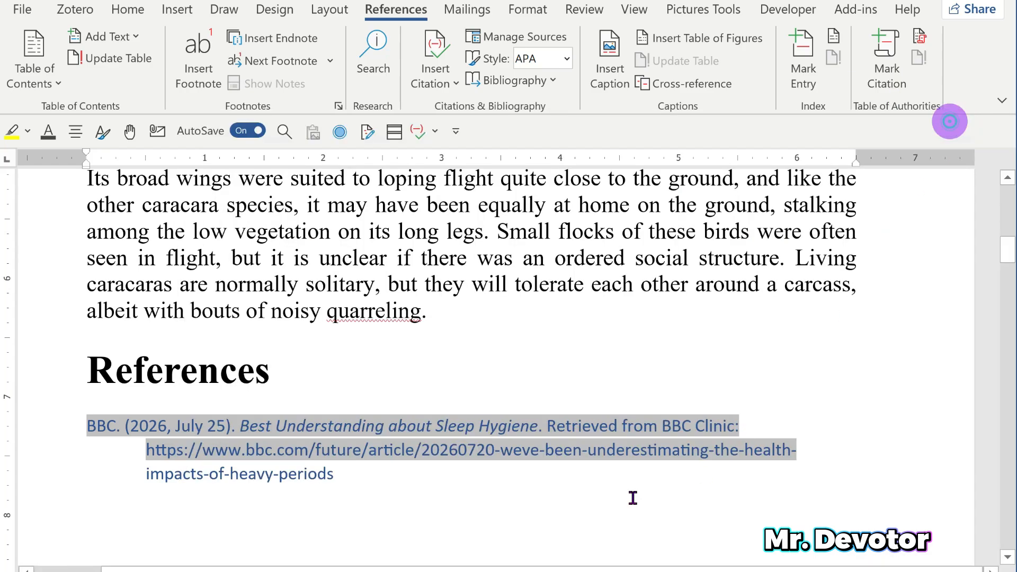
- Regenerate the bibliography with the built-in References format and check the date in its entry and in the first paragraph's citation
left_click(199, 425)
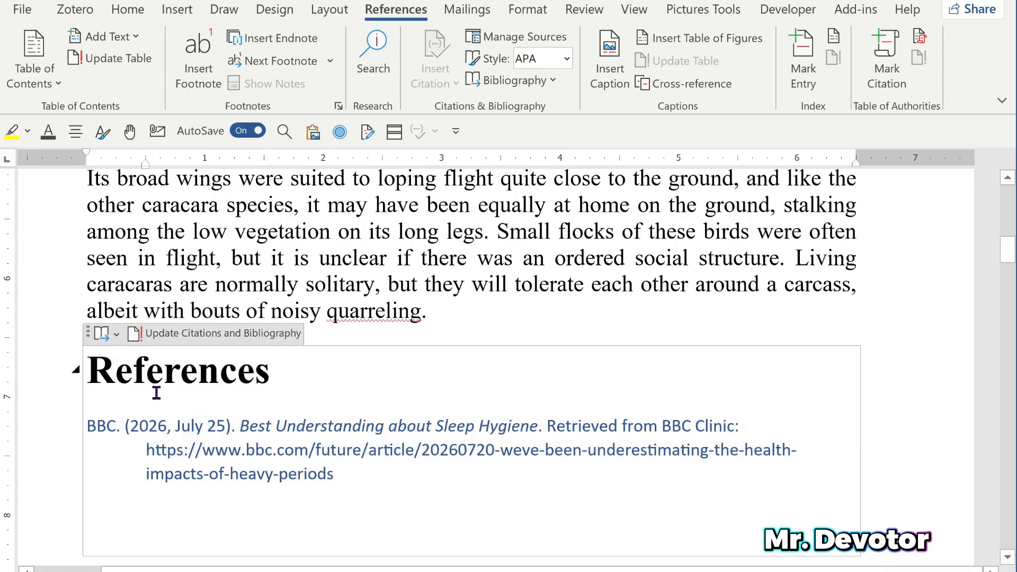
left_click(117, 340)
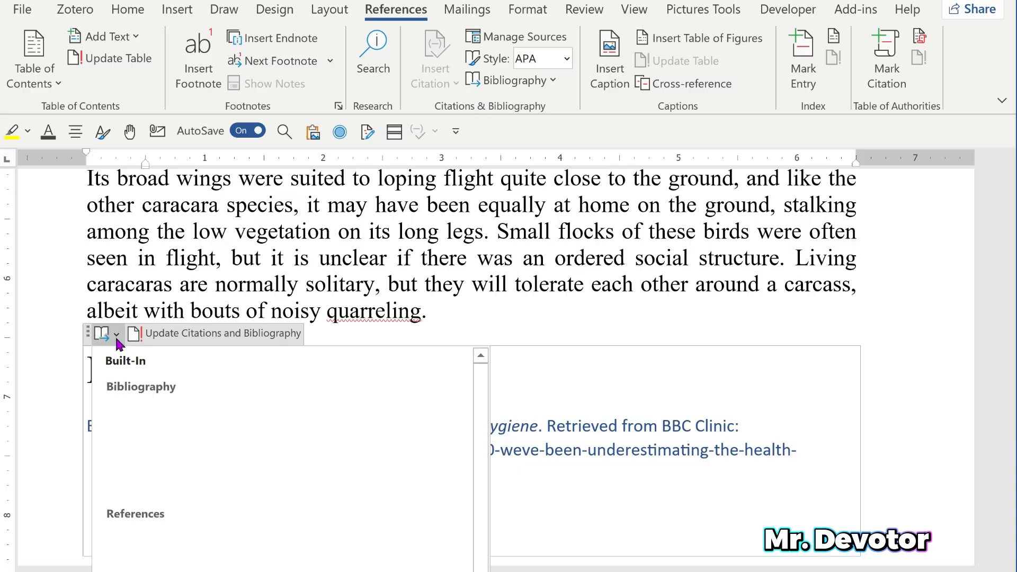
left_click(130, 533)
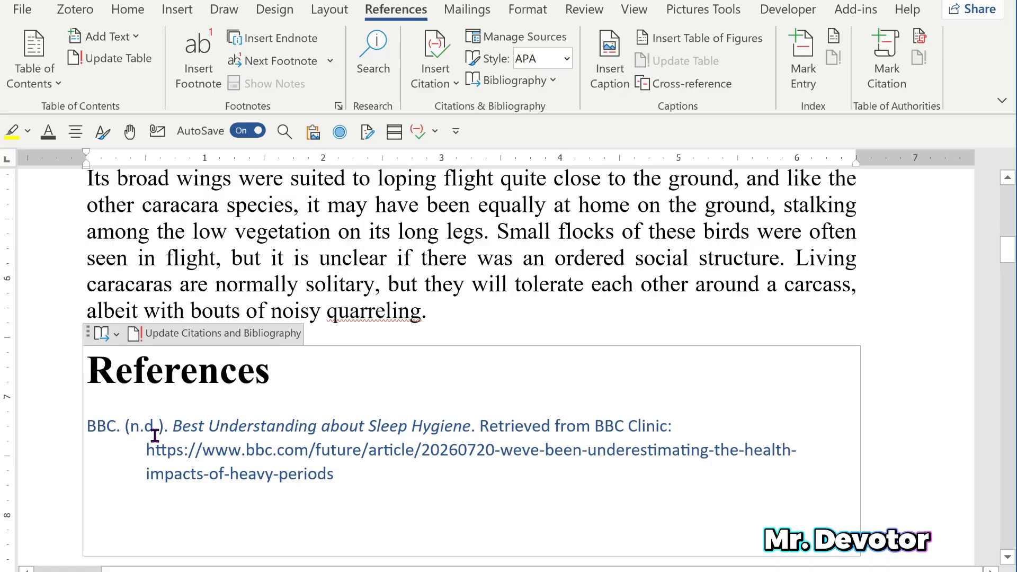
left_click_drag(146, 426, 161, 424)
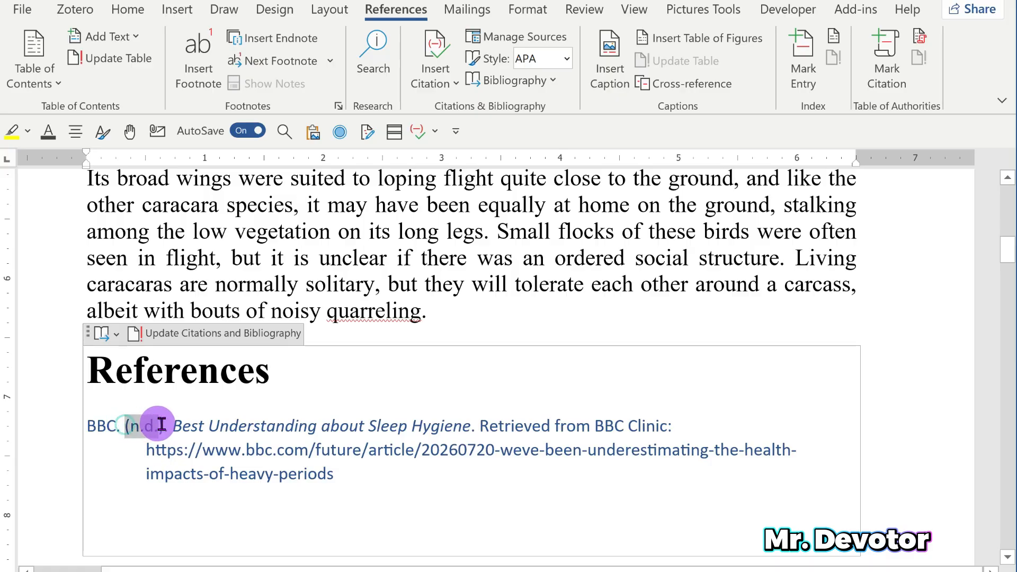
left_click(338, 433)
scroll(415, 444, "up", 10)
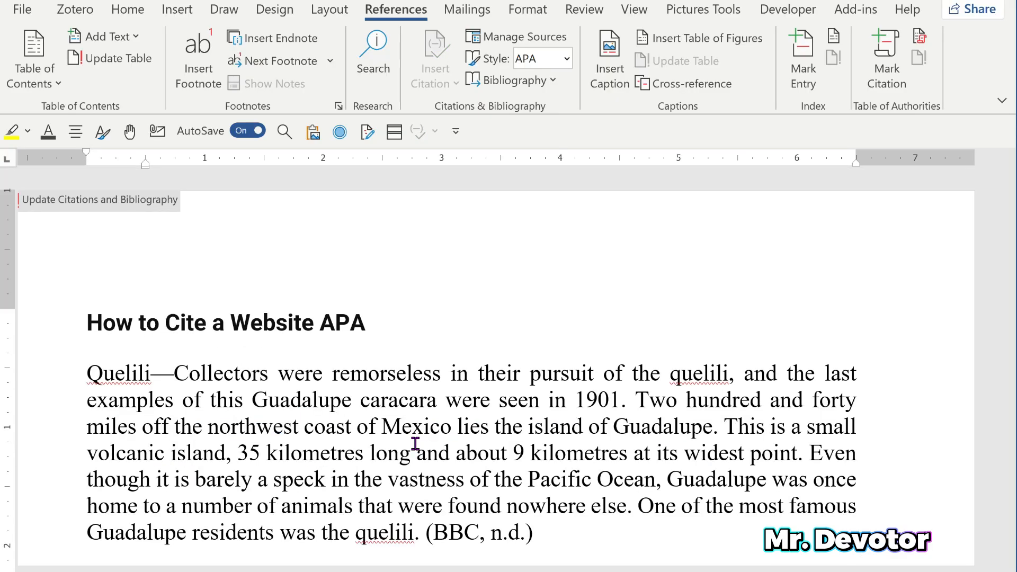